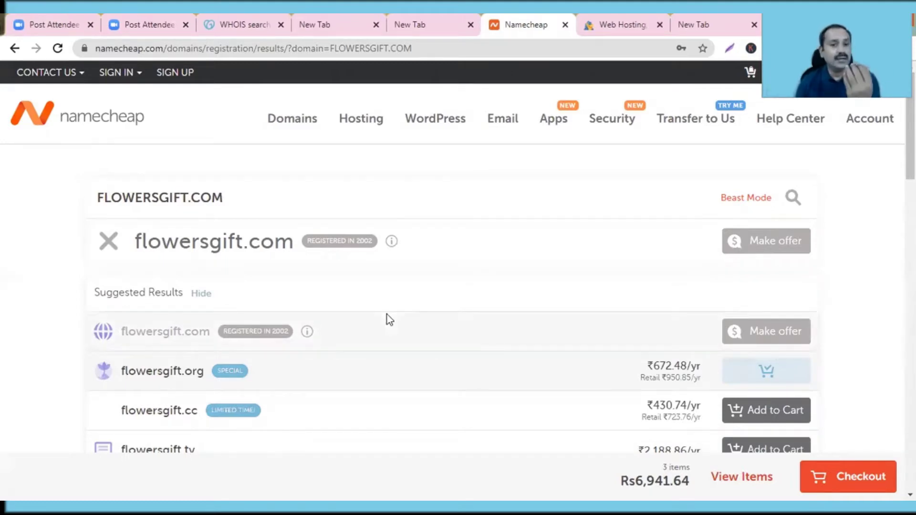
Step: Open Namecheap's Domain Name Search page from the flowersgift.com results
{"action": "scroll", "coordinate": [387, 314], "scroll_direction": "down", "scroll_amount": 3}
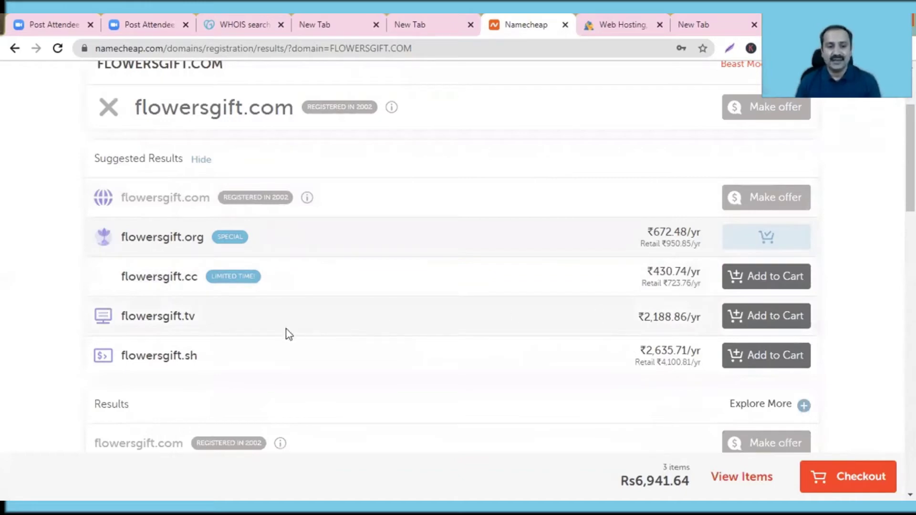
{"action": "scroll", "coordinate": [254, 333], "scroll_direction": "up", "scroll_amount": 3}
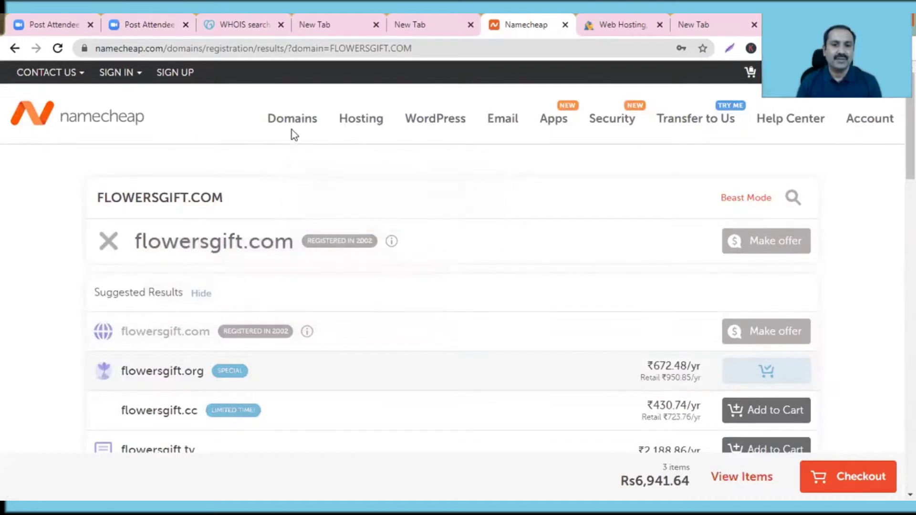
{"action": "mouse_move", "coordinate": [293, 123]}
{"action": "left_click", "coordinate": [302, 157]}
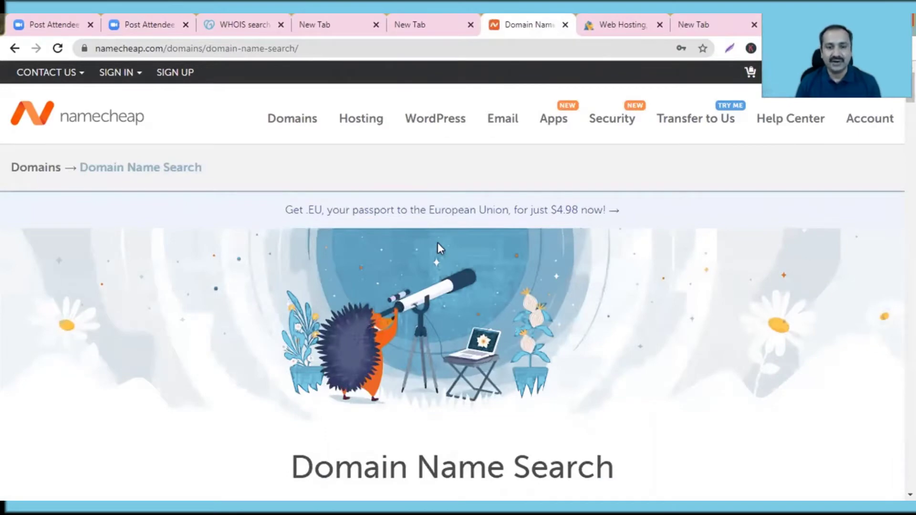
Step: Search for the availability of the domain BUSINESSTRAINING.IN
{"action": "scroll", "coordinate": [437, 248], "scroll_direction": "down", "scroll_amount": 3}
{"action": "scroll", "coordinate": [419, 310], "scroll_direction": "down", "scroll_amount": 3}
{"action": "left_click", "coordinate": [346, 245]}
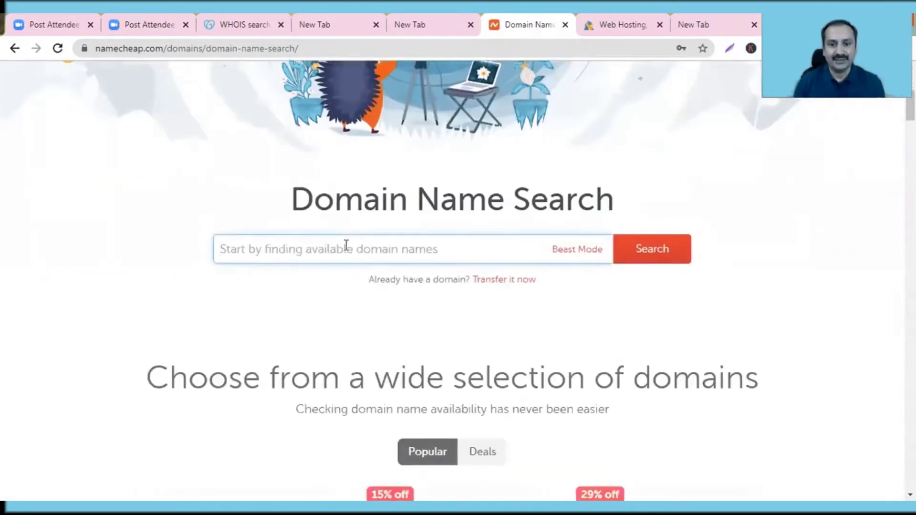
{"action": "type", "text": "BUSINESS"}
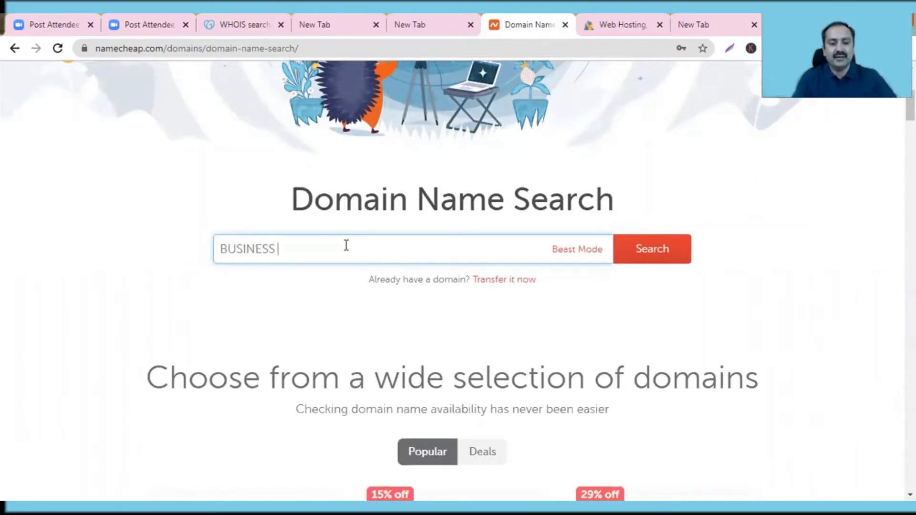
{"action": "key", "text": "BackSpace"}
{"action": "type", "text": "TRAINING"}
{"action": "key", "text": "BackSpace"}
{"action": "type", "text": ".IN"}
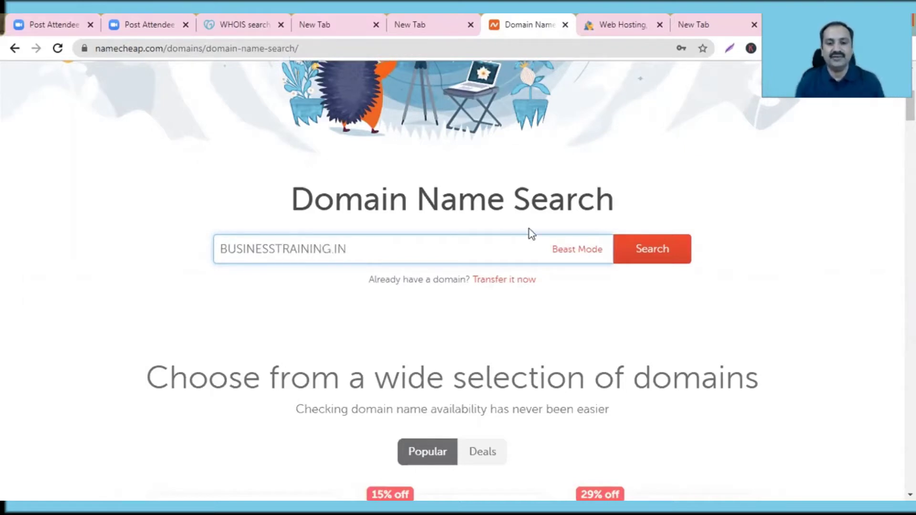
{"action": "left_click", "coordinate": [625, 259]}
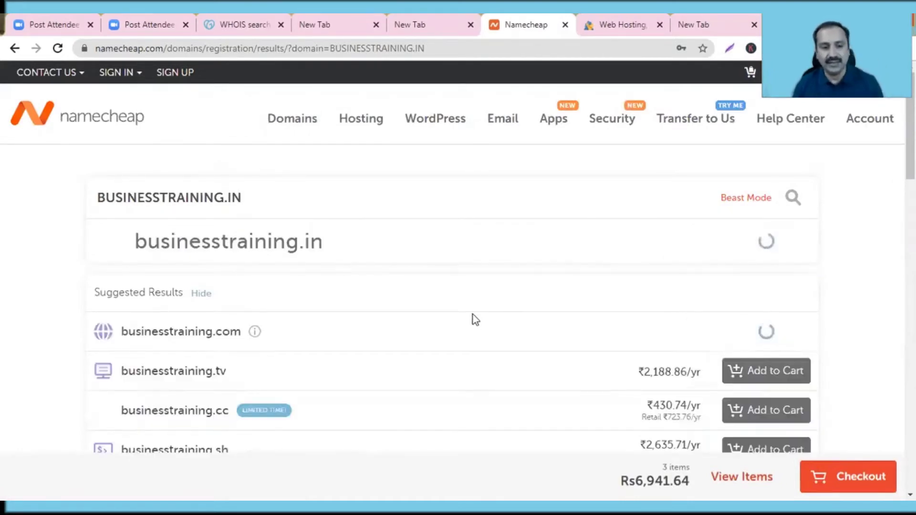
Step: Check the registration details of businesstraining.com and add the businesstraining.tv domain to the cart
{"action": "scroll", "coordinate": [473, 314], "scroll_direction": "down", "scroll_amount": 3}
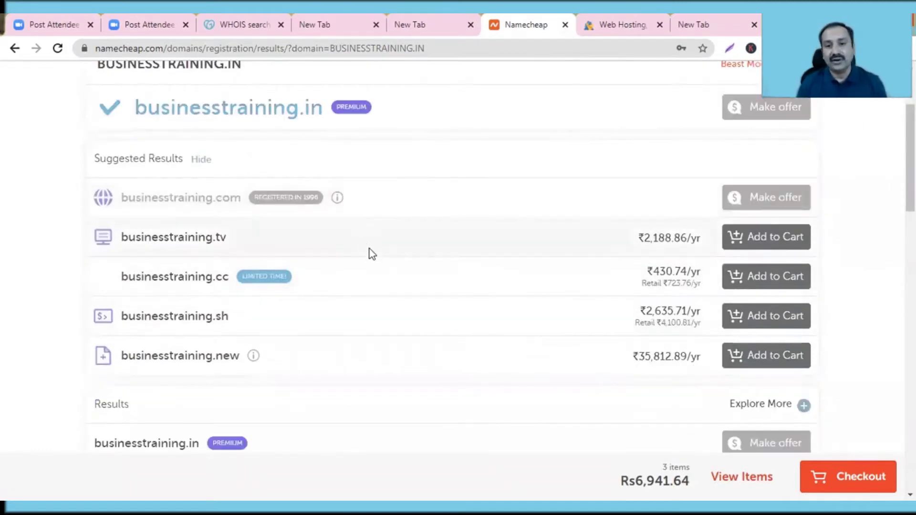
{"action": "scroll", "coordinate": [374, 261], "scroll_direction": "up", "scroll_amount": 2}
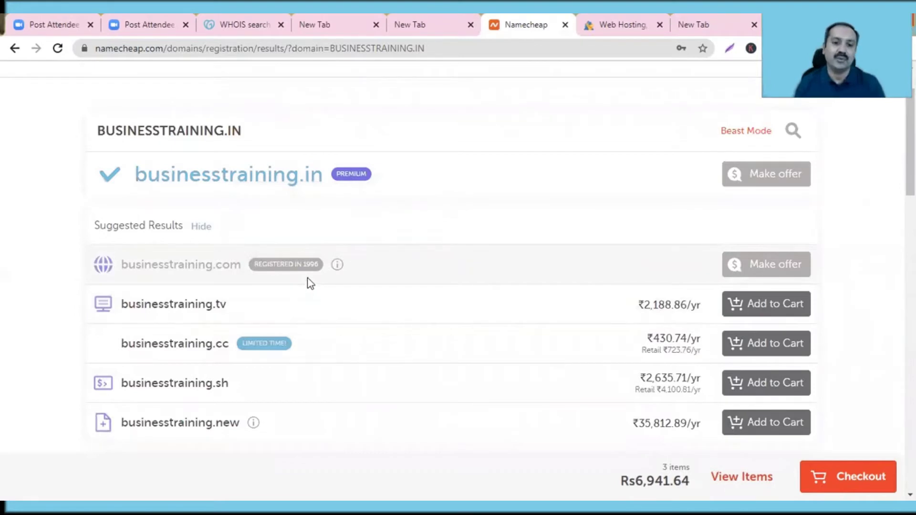
{"action": "mouse_move", "coordinate": [308, 271]}
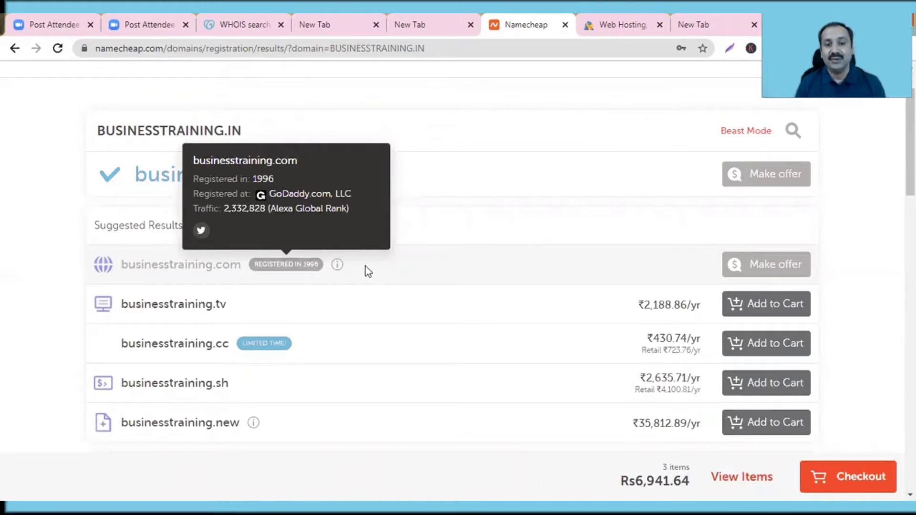
{"action": "scroll", "coordinate": [365, 267], "scroll_direction": "down", "scroll_amount": 3}
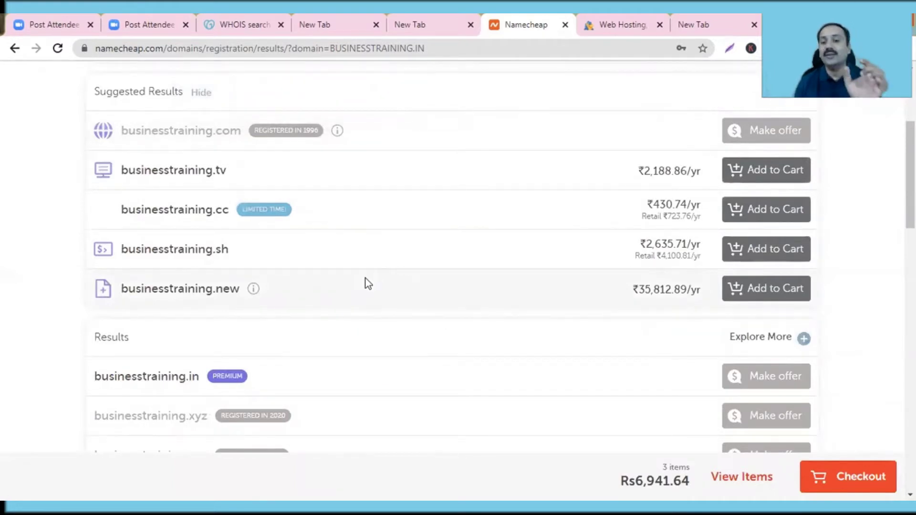
{"action": "scroll", "coordinate": [368, 291], "scroll_direction": "up", "scroll_amount": 3}
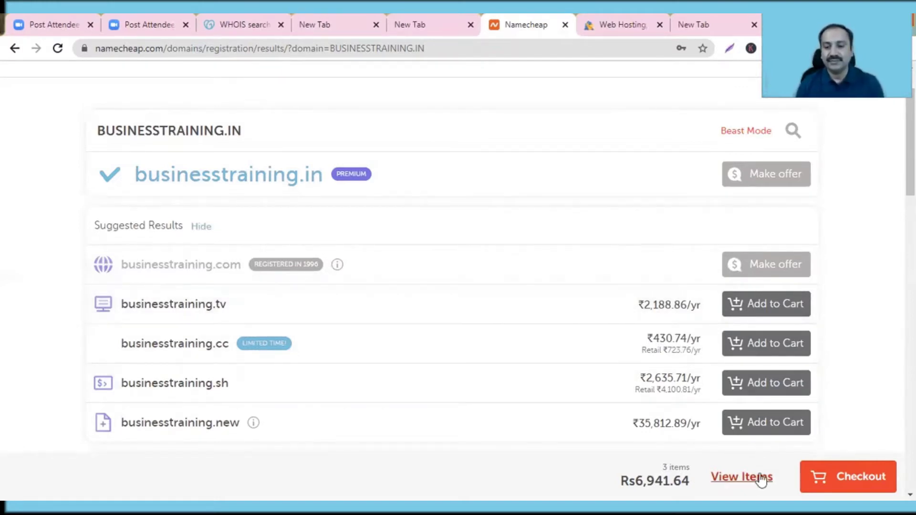
{"action": "left_click", "coordinate": [768, 308]}
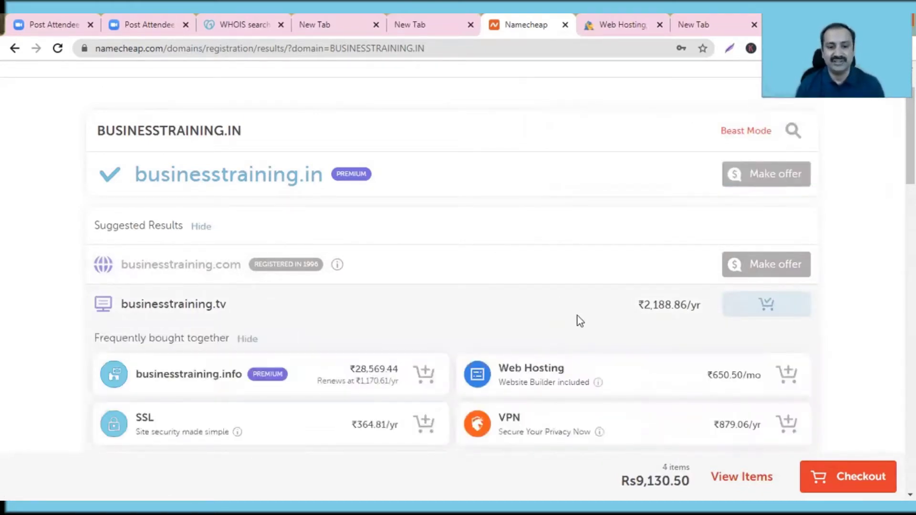
Step: Examine the add-ons frequently bought together with businesstraining.tv, such as web hosting, SSL, VPN and professional email
{"action": "scroll", "coordinate": [578, 319], "scroll_direction": "down", "scroll_amount": 2}
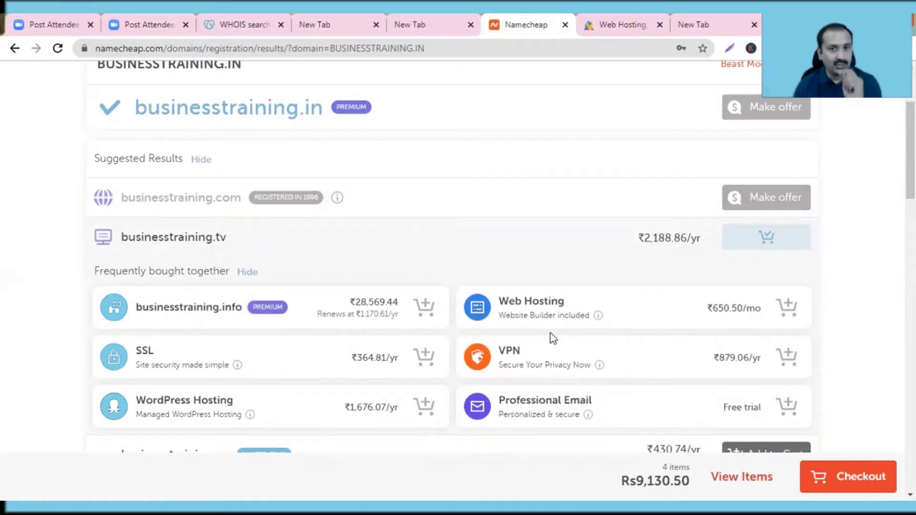
{"action": "scroll", "coordinate": [552, 339], "scroll_direction": "down", "scroll_amount": 2}
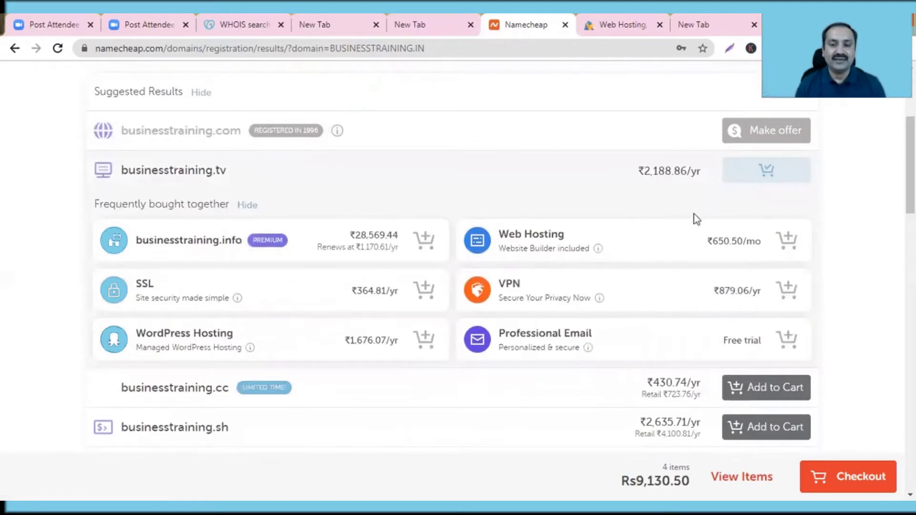
{"action": "scroll", "coordinate": [695, 215], "scroll_direction": "up", "scroll_amount": 2}
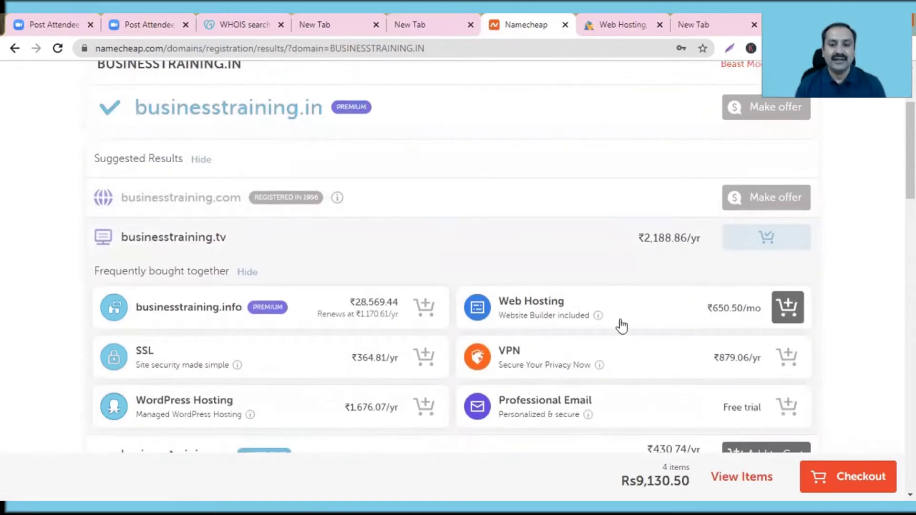
{"action": "scroll", "coordinate": [620, 325], "scroll_direction": "down", "scroll_amount": 2}
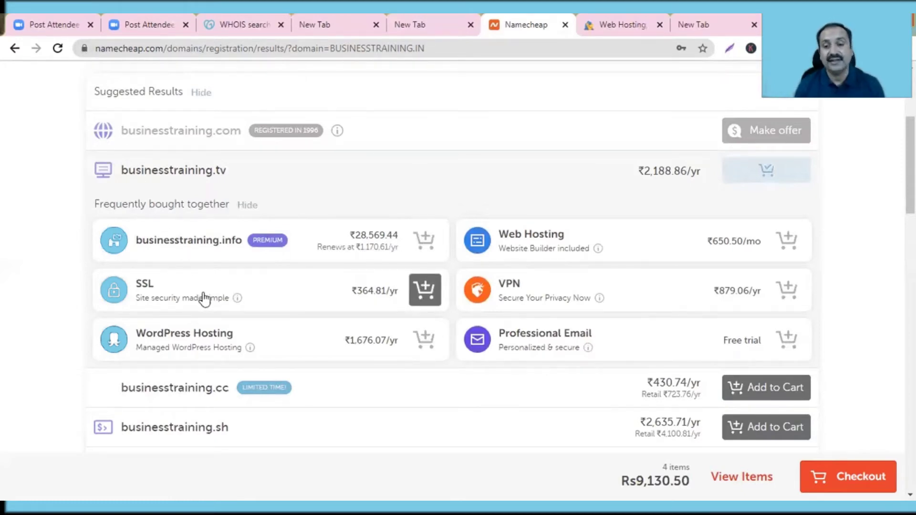
{"action": "scroll", "coordinate": [651, 325], "scroll_direction": "up", "scroll_amount": 3}
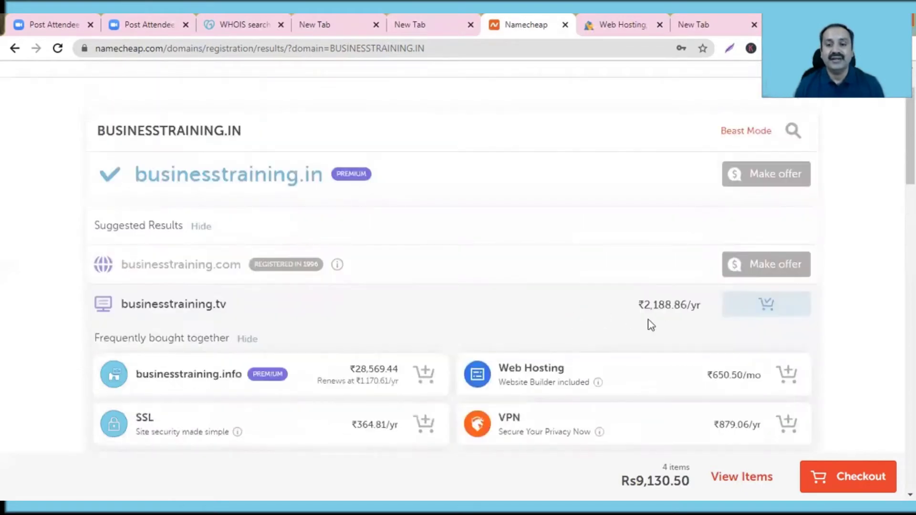
{"action": "scroll", "coordinate": [754, 327], "scroll_direction": "down", "scroll_amount": 3}
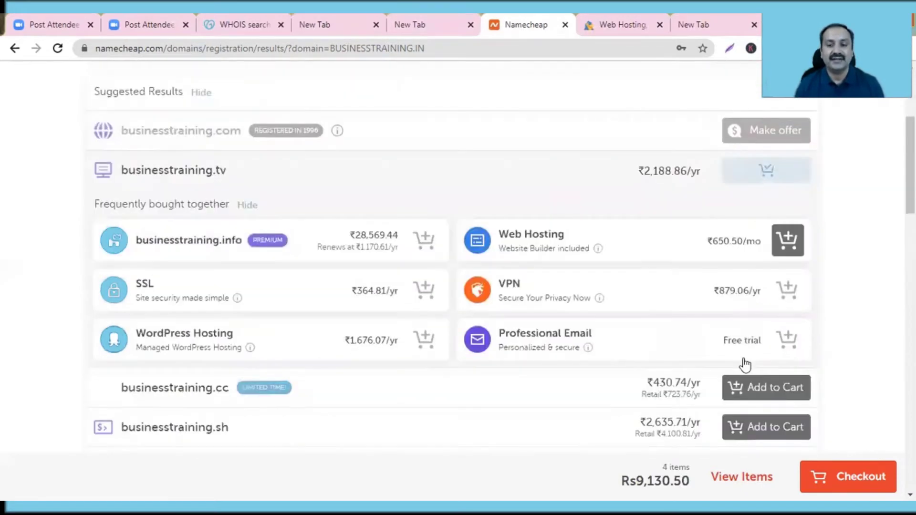
{"action": "scroll", "coordinate": [748, 231], "scroll_direction": "up", "scroll_amount": 1}
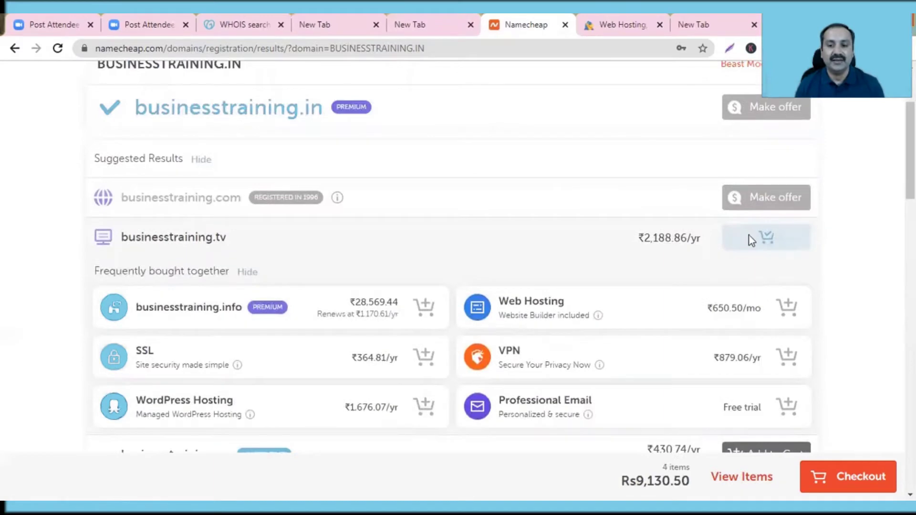
Step: Look through the remaining businesstraining domain extensions and their yearly prices, returning to the suggested results
{"action": "scroll", "coordinate": [715, 325], "scroll_direction": "down", "scroll_amount": 2}
{"action": "scroll", "coordinate": [716, 380], "scroll_direction": "down", "scroll_amount": 10}
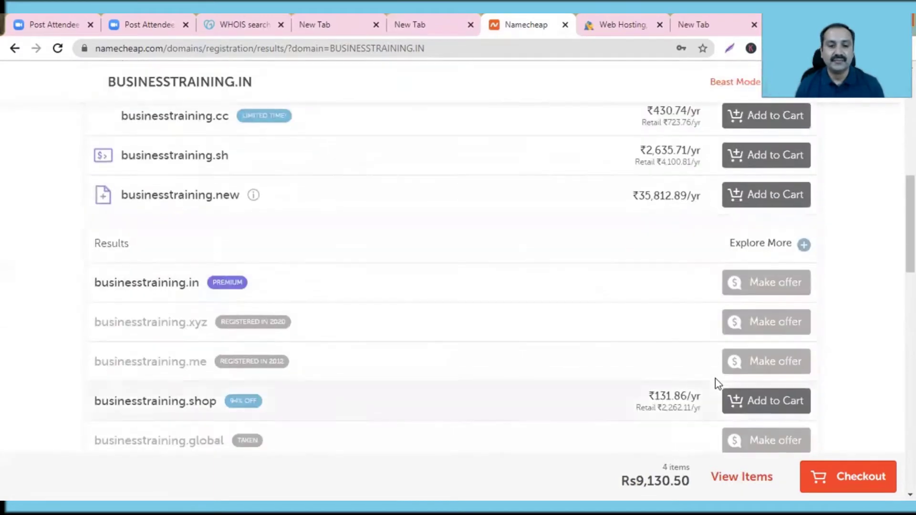
{"action": "scroll", "coordinate": [714, 378], "scroll_direction": "down", "scroll_amount": 11}
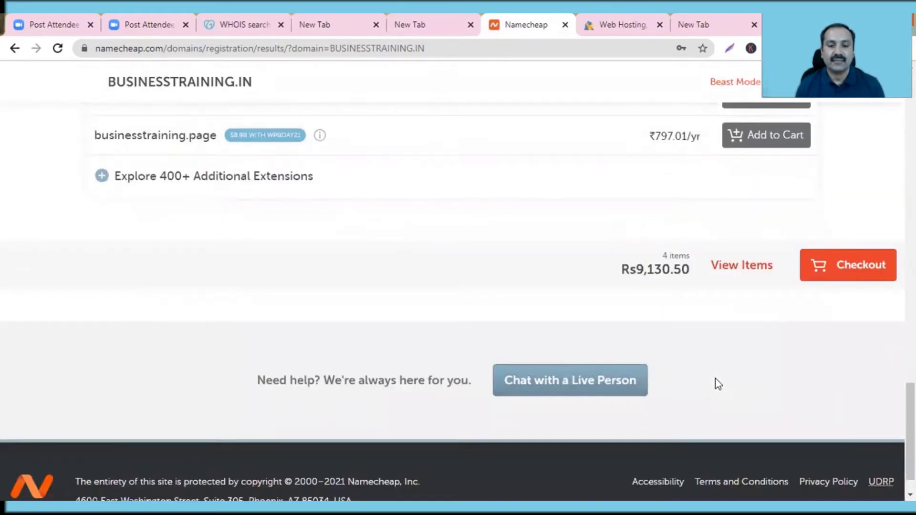
{"action": "scroll", "coordinate": [714, 378], "scroll_direction": "up", "scroll_amount": 7}
{"action": "scroll", "coordinate": [715, 379], "scroll_direction": "down", "scroll_amount": 6}
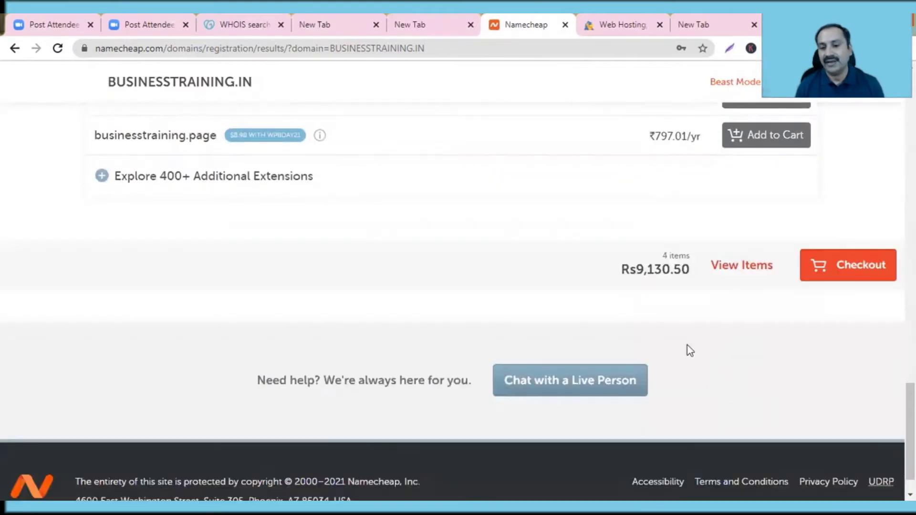
{"action": "scroll", "coordinate": [546, 288], "scroll_direction": "up", "scroll_amount": 4}
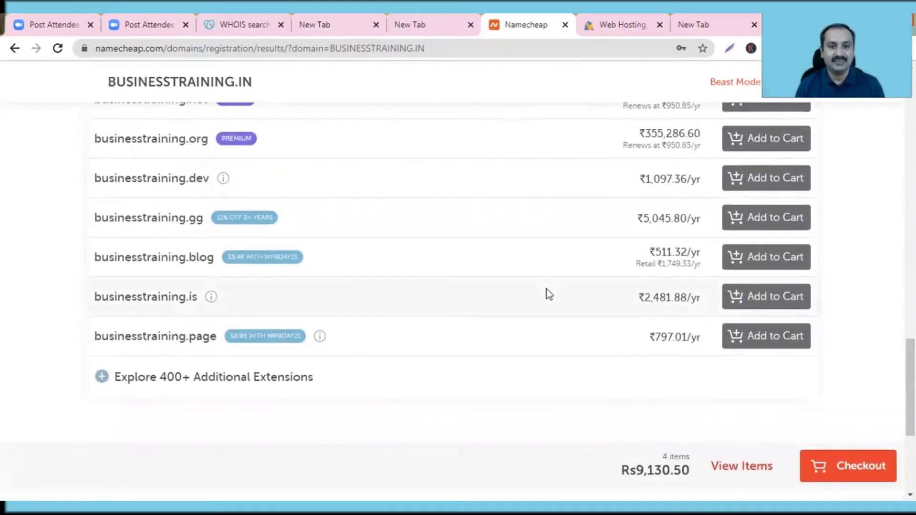
{"action": "scroll", "coordinate": [547, 290], "scroll_direction": "up", "scroll_amount": 12}
{"action": "scroll", "coordinate": [546, 289], "scroll_direction": "up", "scroll_amount": 8}
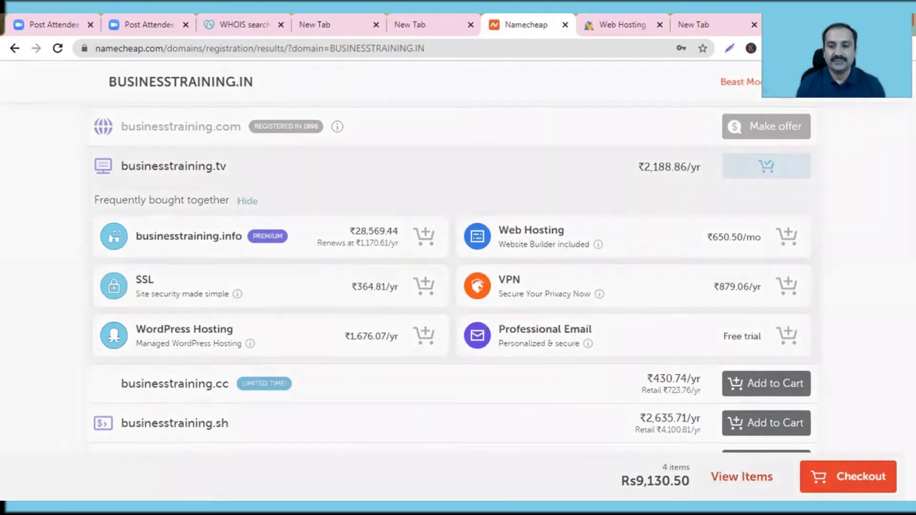
Step: Review the domains and products in the cart with their registration periods, and close the cart overview
{"action": "left_click", "coordinate": [742, 476]}
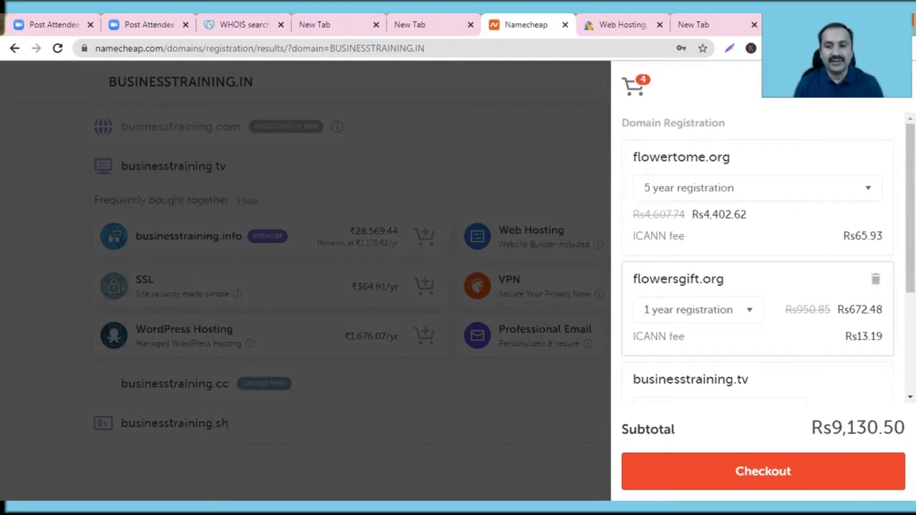
{"action": "scroll", "coordinate": [875, 279], "scroll_direction": "down", "scroll_amount": 2}
{"action": "scroll", "coordinate": [768, 233], "scroll_direction": "down", "scroll_amount": 3}
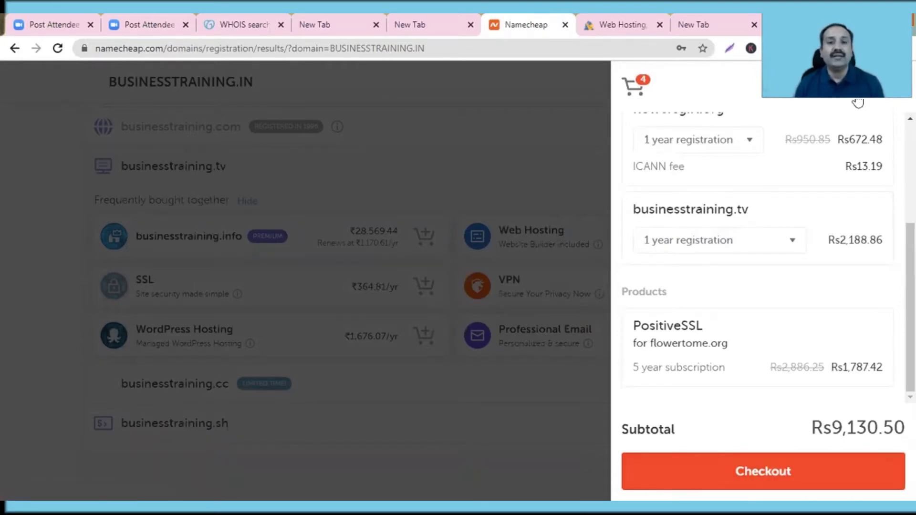
{"action": "left_click", "coordinate": [589, 168]}
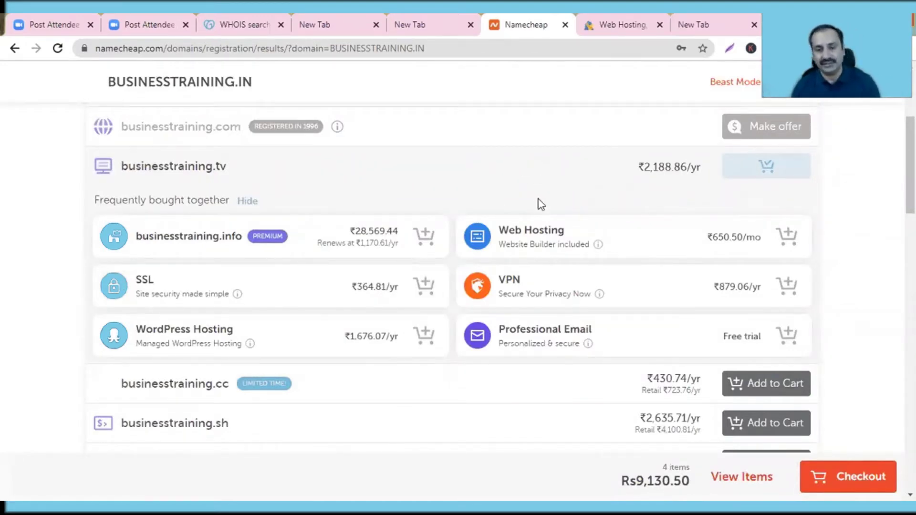
Step: Switch to the HostGator checkout page and compare registering a new domain with using an already owned domain
{"action": "left_click", "coordinate": [629, 34]}
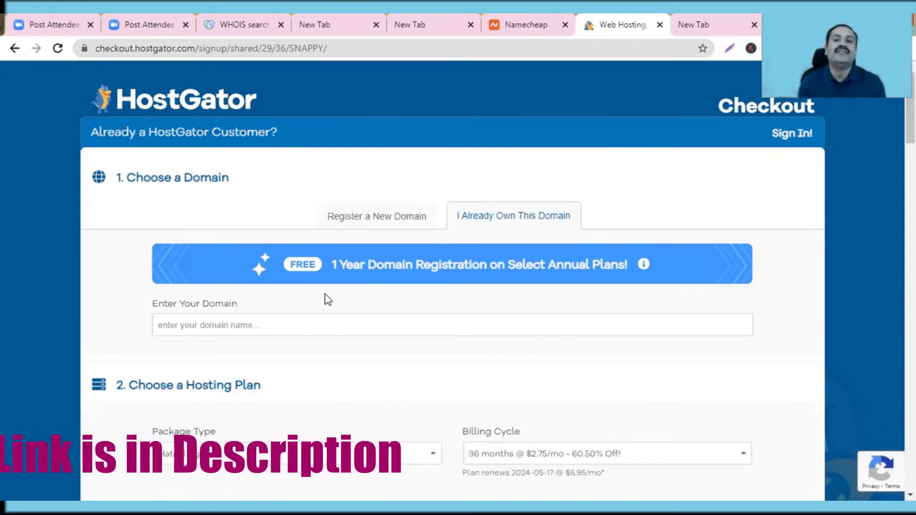
{"action": "left_click", "coordinate": [382, 219]}
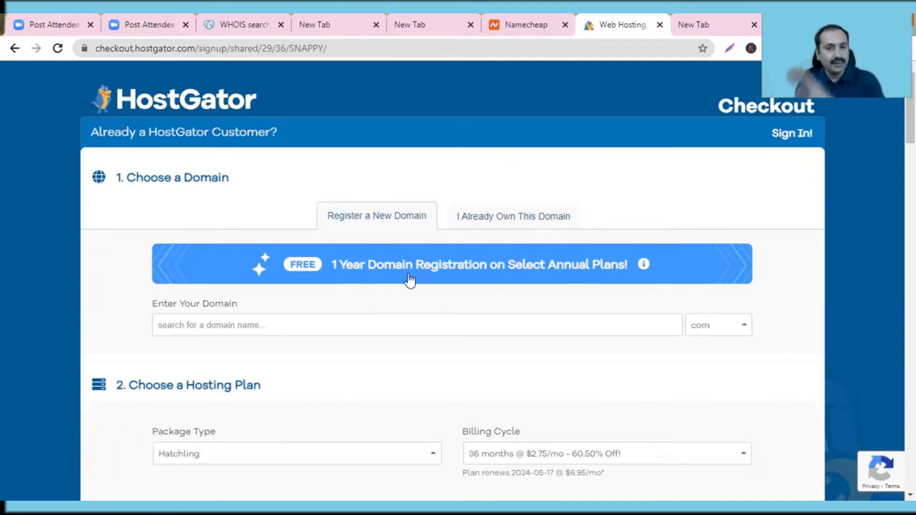
{"action": "left_click", "coordinate": [472, 220]}
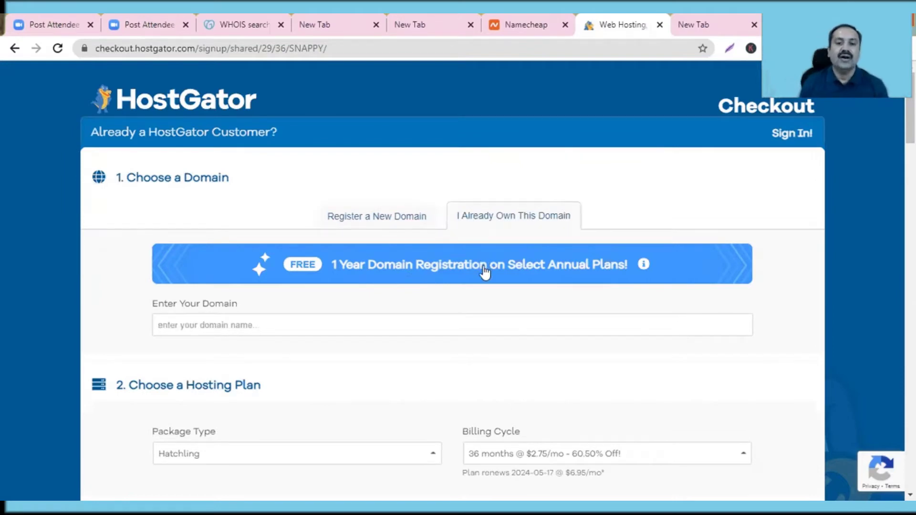
{"action": "scroll", "coordinate": [484, 268], "scroll_direction": "down", "scroll_amount": 3}
{"action": "scroll", "coordinate": [483, 268], "scroll_direction": "up", "scroll_amount": 3}
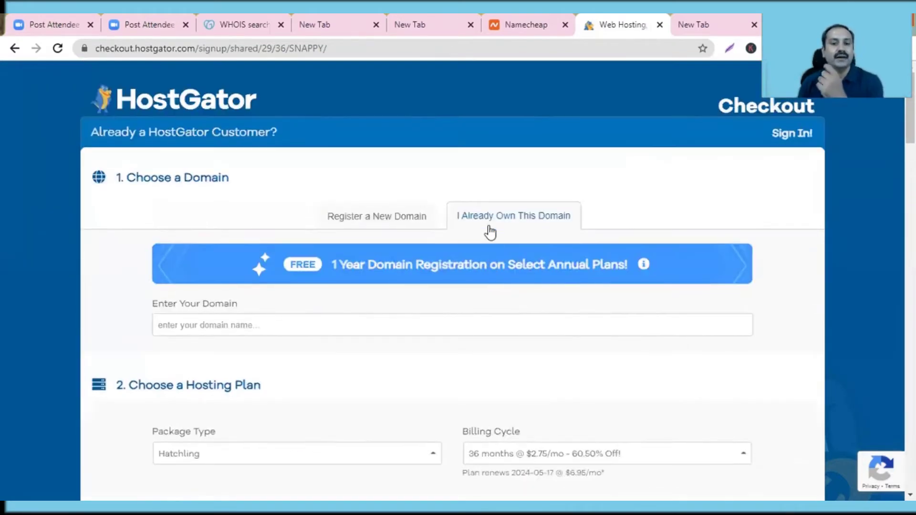
Step: Look over the checkout's hosting plan section and return to HostGator's web hosting plans page
{"action": "scroll", "coordinate": [285, 353], "scroll_direction": "down", "scroll_amount": 3}
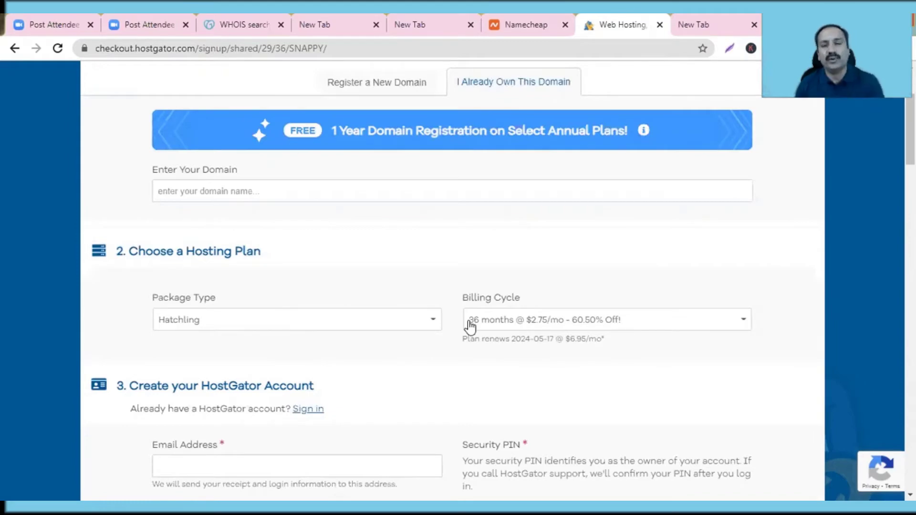
{"action": "scroll", "coordinate": [470, 327], "scroll_direction": "up", "scroll_amount": 3}
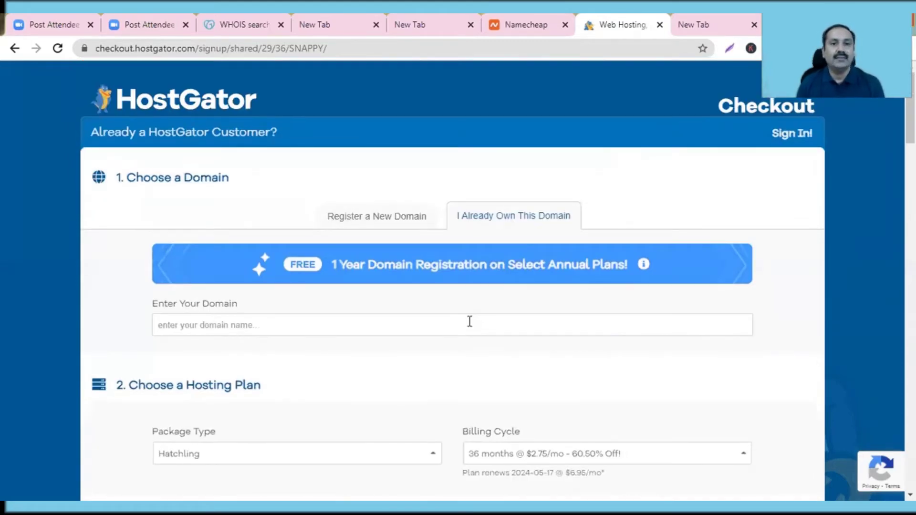
{"action": "left_click", "coordinate": [15, 49]}
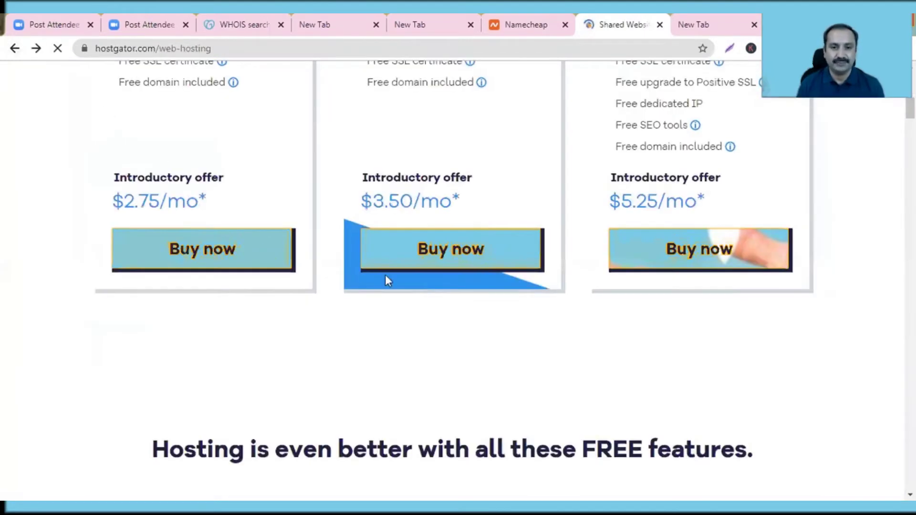
Step: Compare the Hatchling, Baby and Business hosting plans by number of websites, included features and introductory monthly price
{"action": "scroll", "coordinate": [420, 285], "scroll_direction": "up", "scroll_amount": 4}
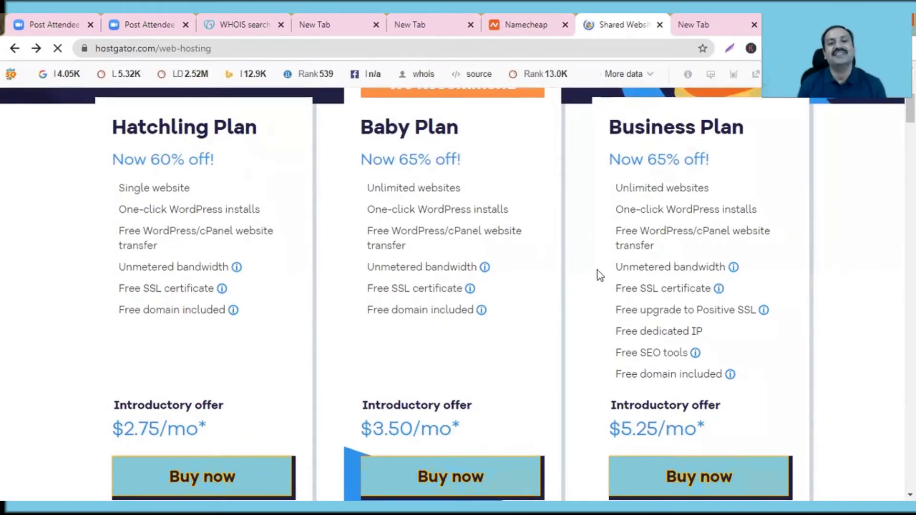
{"action": "scroll", "coordinate": [168, 374], "scroll_direction": "down", "scroll_amount": 1}
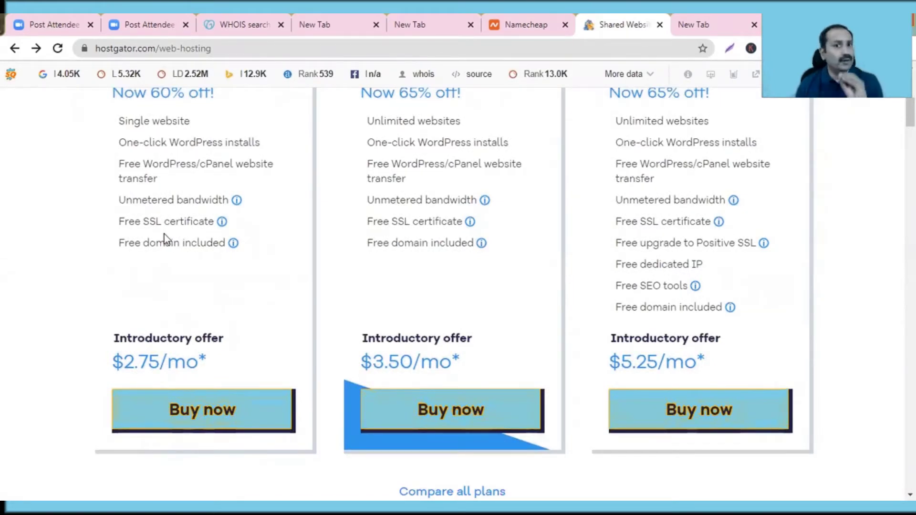
{"action": "scroll", "coordinate": [164, 234], "scroll_direction": "up", "scroll_amount": 3}
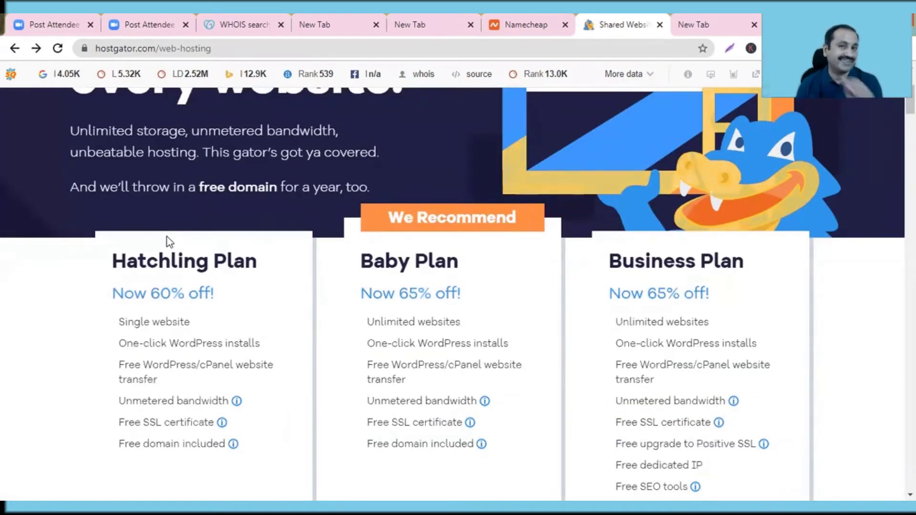
{"action": "scroll", "coordinate": [167, 237], "scroll_direction": "down", "scroll_amount": 3}
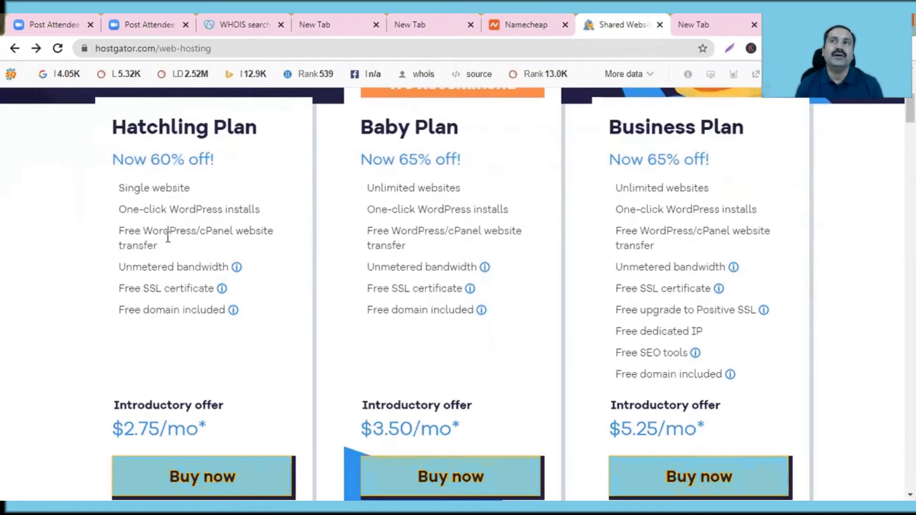
{"action": "scroll", "coordinate": [269, 266], "scroll_direction": "down", "scroll_amount": 2}
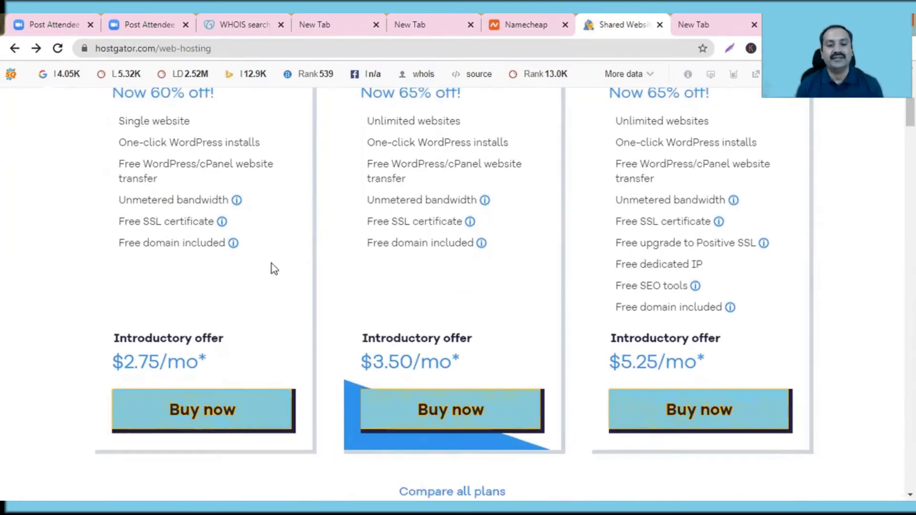
{"action": "scroll", "coordinate": [388, 288], "scroll_direction": "up", "scroll_amount": 3}
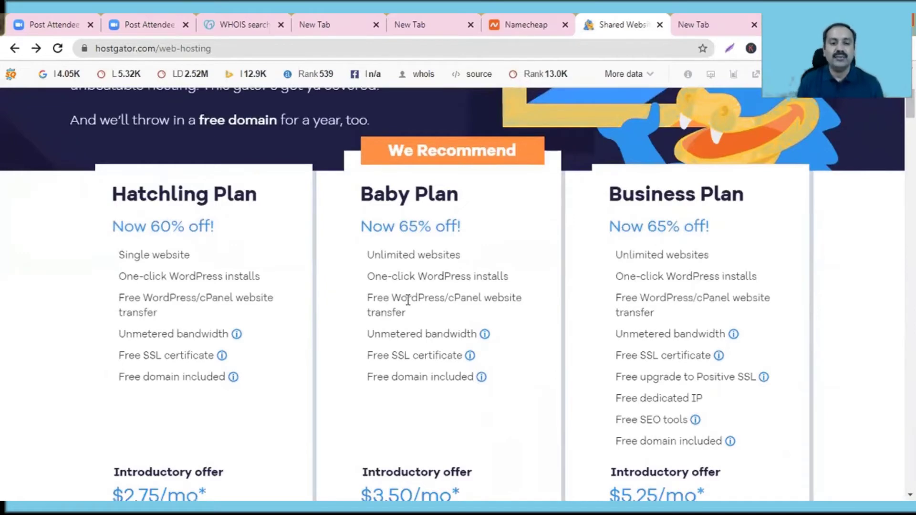
{"action": "scroll", "coordinate": [407, 301], "scroll_direction": "down", "scroll_amount": 4}
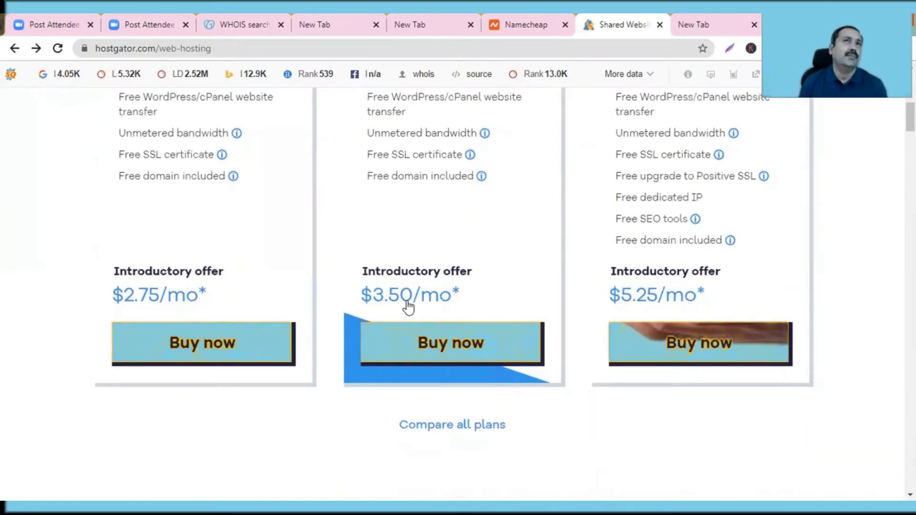
{"action": "scroll", "coordinate": [408, 305], "scroll_direction": "up", "scroll_amount": 3}
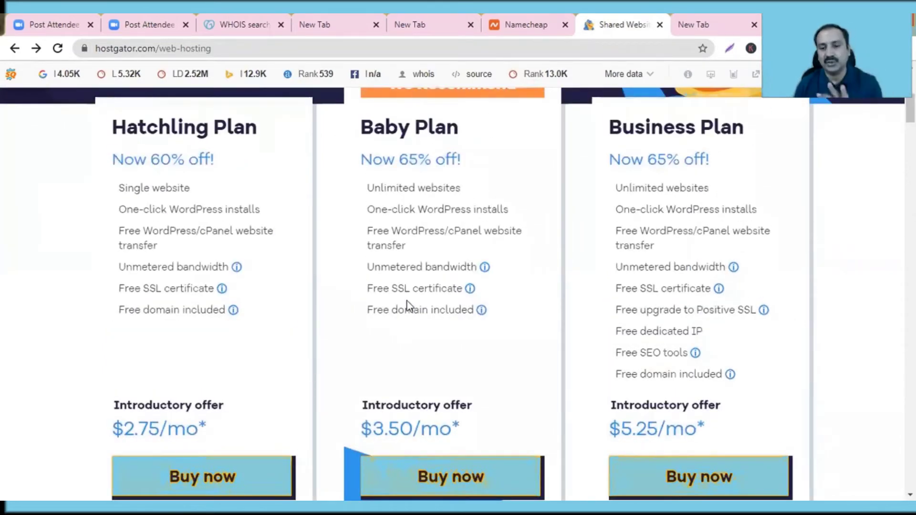
{"action": "scroll", "coordinate": [408, 302], "scroll_direction": "up", "scroll_amount": 7}
{"action": "scroll", "coordinate": [407, 299], "scroll_direction": "down", "scroll_amount": 12}
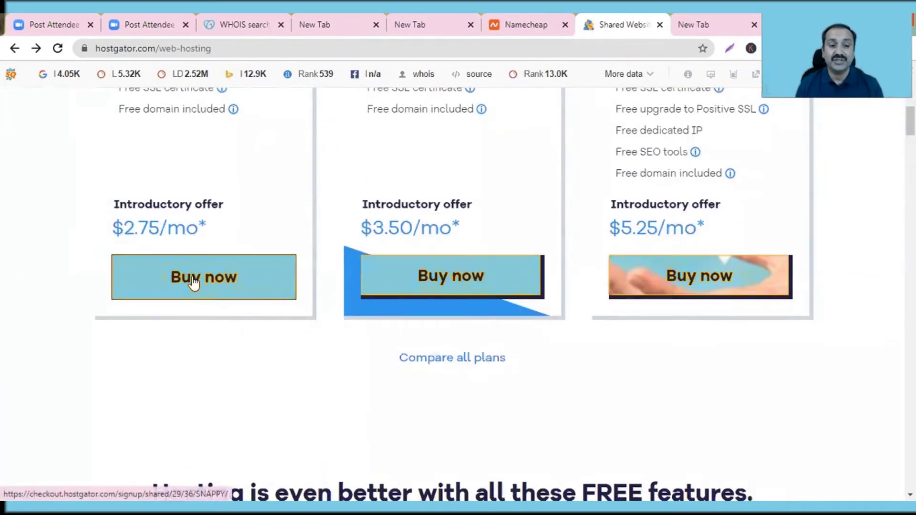
Step: Start ordering the Hatchling plan and look through its checkout form from the domain section down to the order details
{"action": "left_click", "coordinate": [194, 278]}
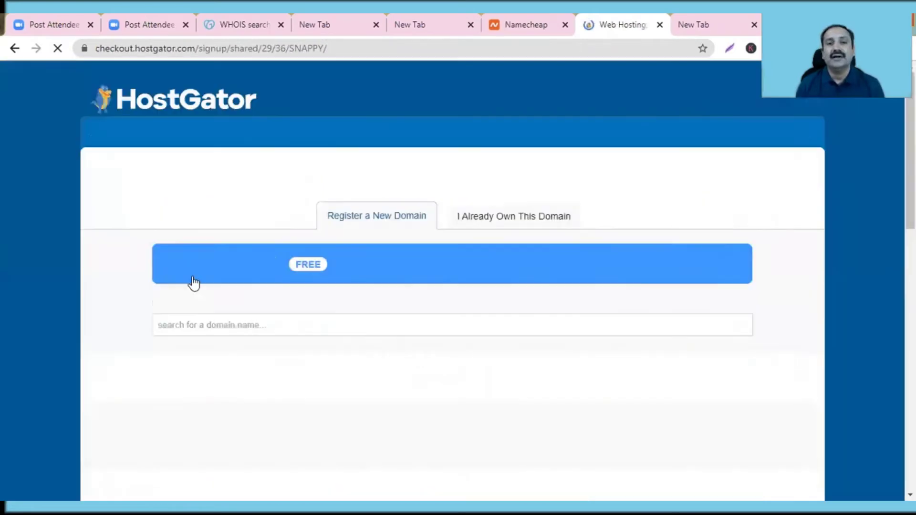
{"action": "scroll", "coordinate": [296, 323], "scroll_direction": "down", "scroll_amount": 4}
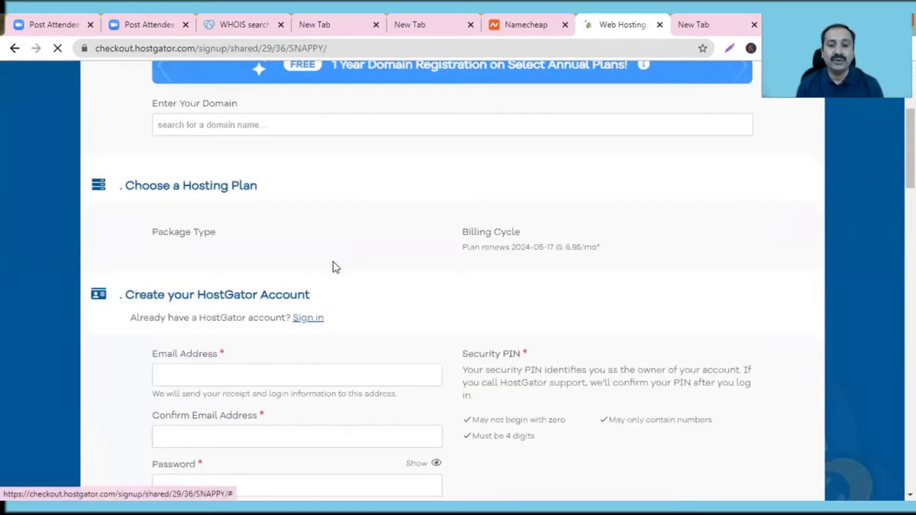
{"action": "scroll", "coordinate": [333, 262], "scroll_direction": "down", "scroll_amount": 4}
{"action": "scroll", "coordinate": [330, 202], "scroll_direction": "down", "scroll_amount": 9}
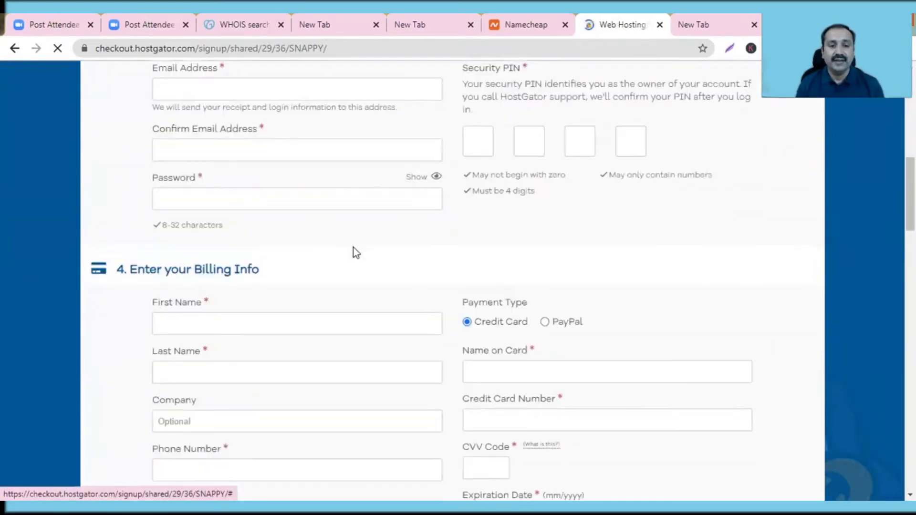
{"action": "scroll", "coordinate": [353, 248], "scroll_direction": "down", "scroll_amount": 15}
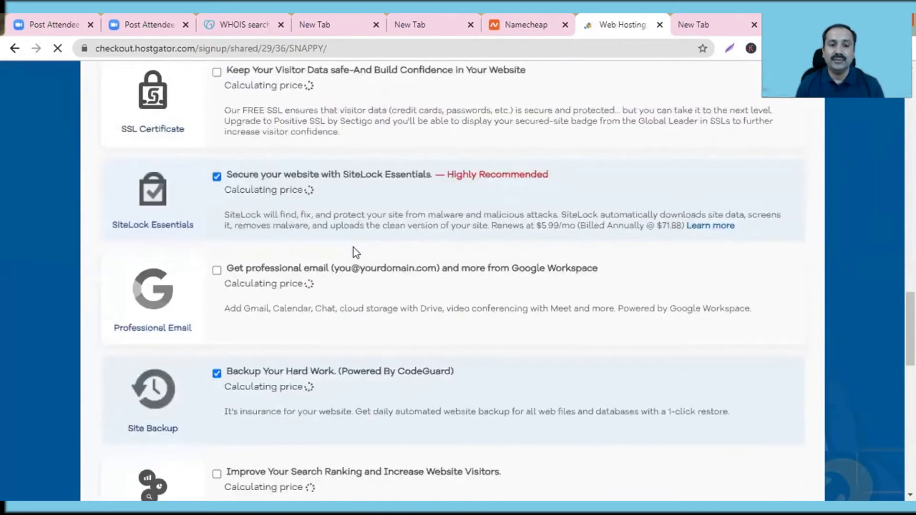
{"action": "scroll", "coordinate": [436, 359], "scroll_direction": "down", "scroll_amount": 8}
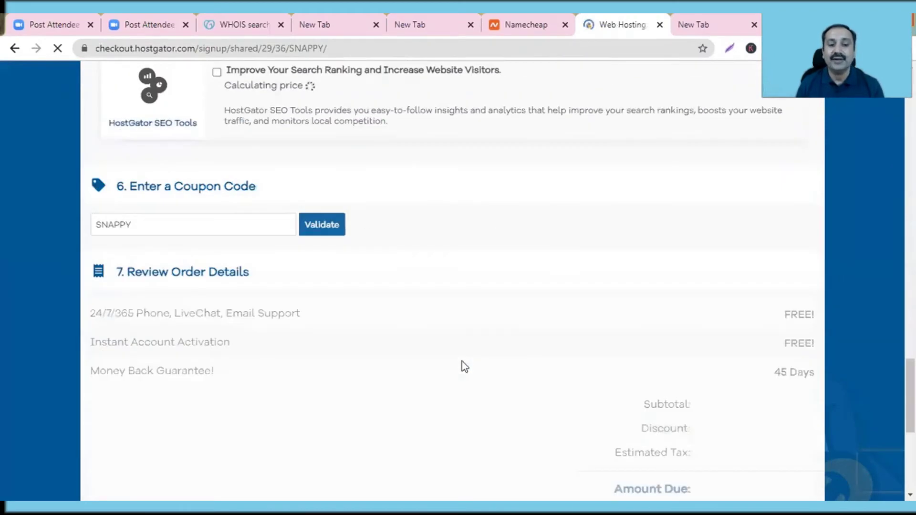
Step: Look back over the checkout's additional services and billing info, returning to the domain selection section
{"action": "scroll", "coordinate": [461, 361], "scroll_direction": "up", "scroll_amount": 10}
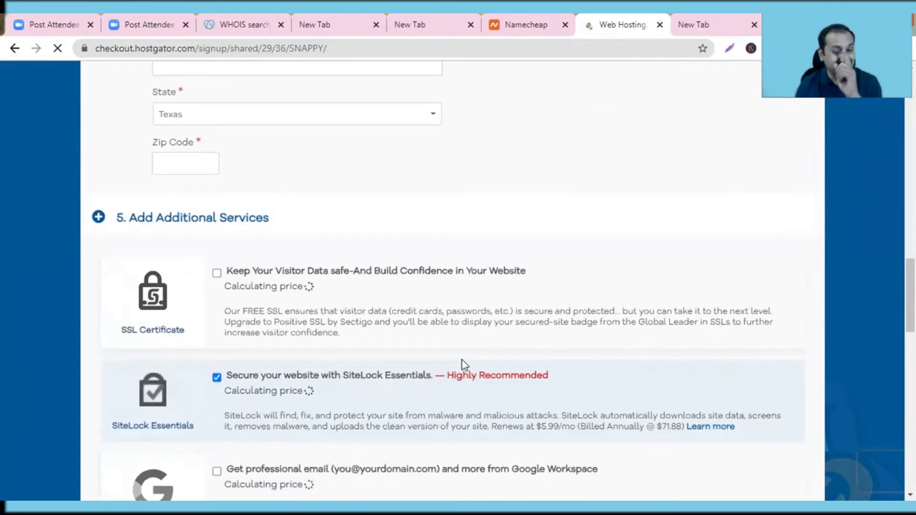
{"action": "scroll", "coordinate": [462, 361], "scroll_direction": "up", "scroll_amount": 9}
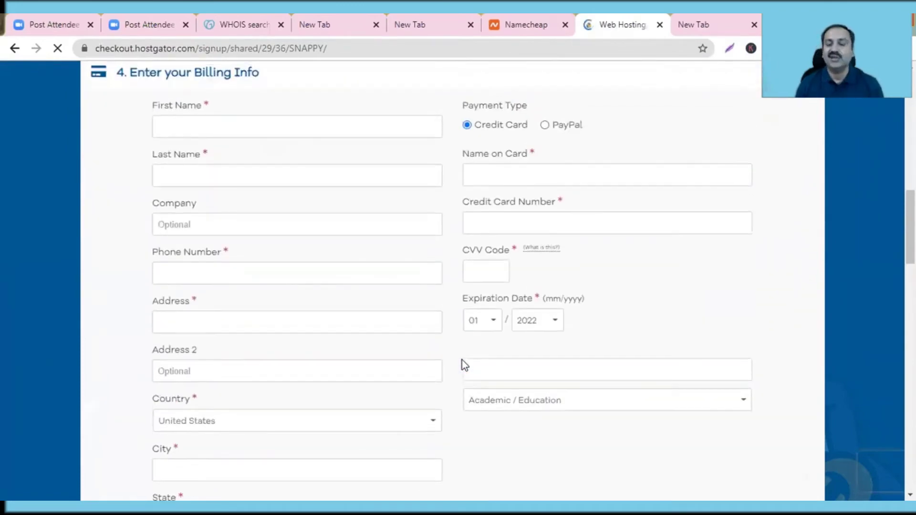
{"action": "scroll", "coordinate": [461, 360], "scroll_direction": "up", "scroll_amount": 18}
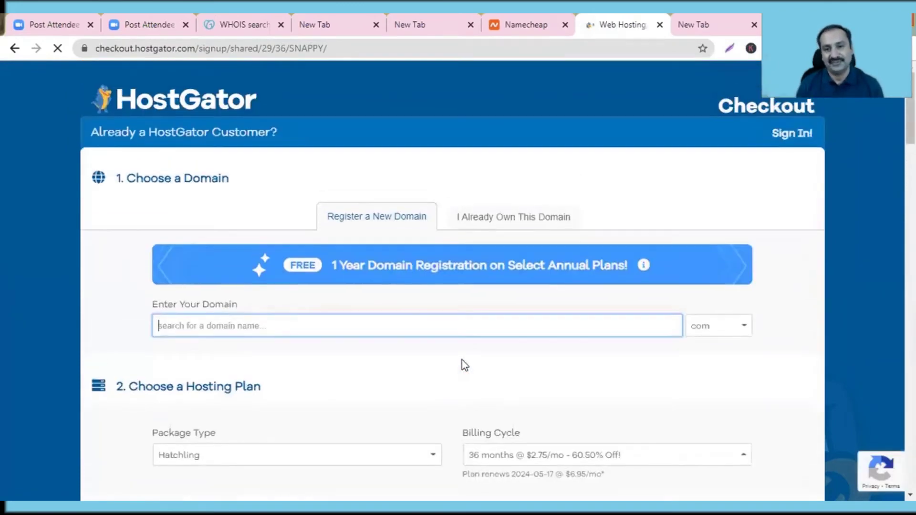